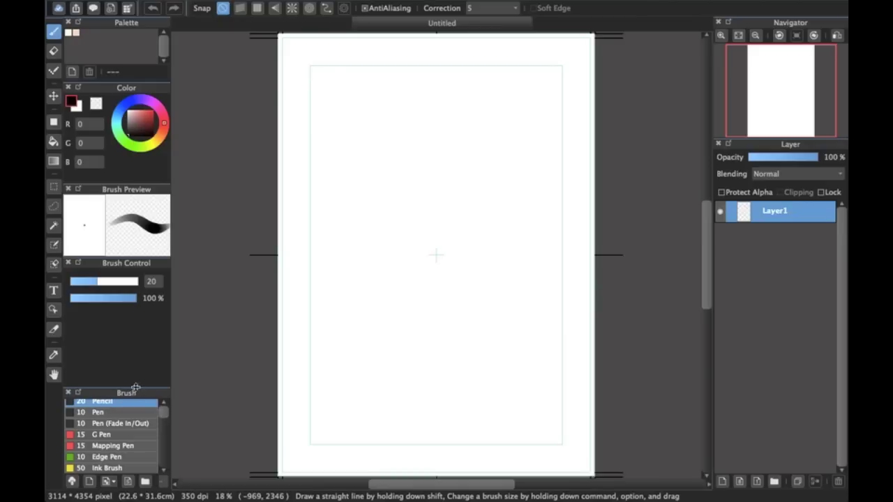
Enlarge the brush list and try out the Mapping Pen with one stroke across the canvas, undoing it
left_click_drag(139, 388, 140, 276)
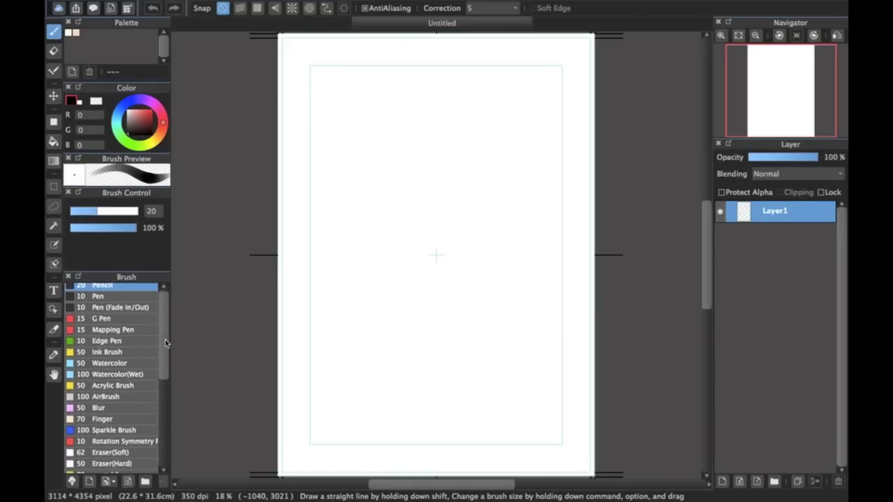
mouse_move(165, 313)
left_mouse_down()
mouse_move(164, 395)
mouse_move(163, 307)
left_mouse_up()
left_click(131, 333)
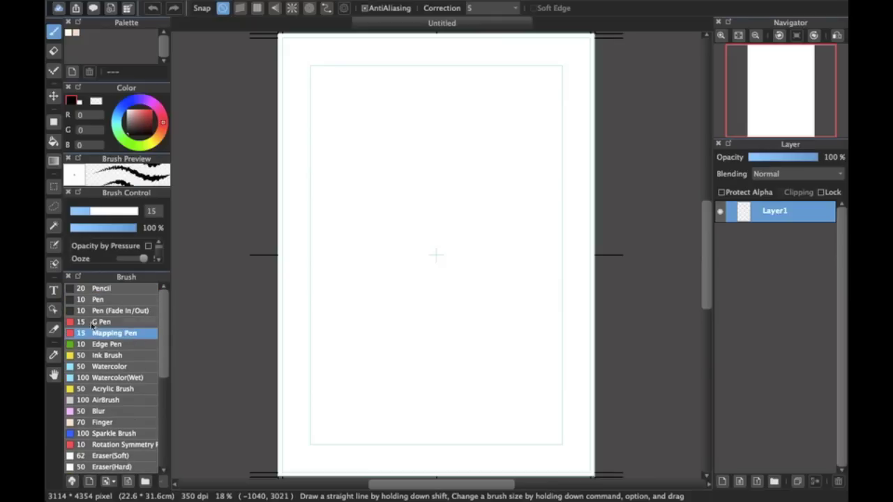
mouse_move(348, 245)
left_mouse_down()
mouse_move(408, 202)
mouse_move(422, 223)
mouse_move(467, 229)
mouse_move(488, 202)
left_mouse_up()
key("ctrl+z")
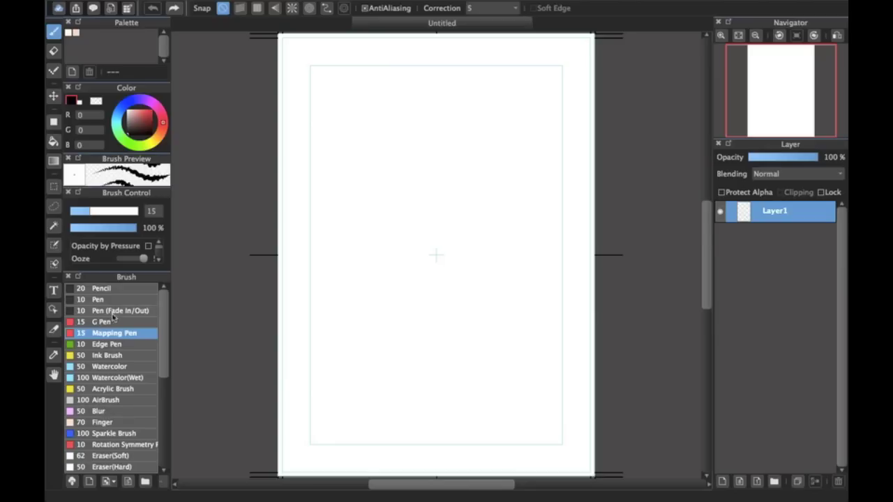
Set the Mapping Pen's number of lines to 3 and test it with a stroke on the canvas, undoing the stroke
double_click(120, 333)
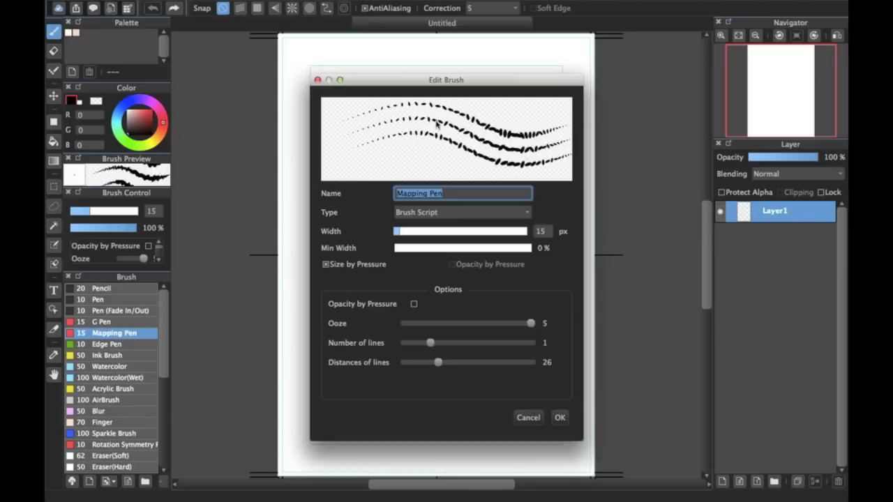
left_click(454, 212)
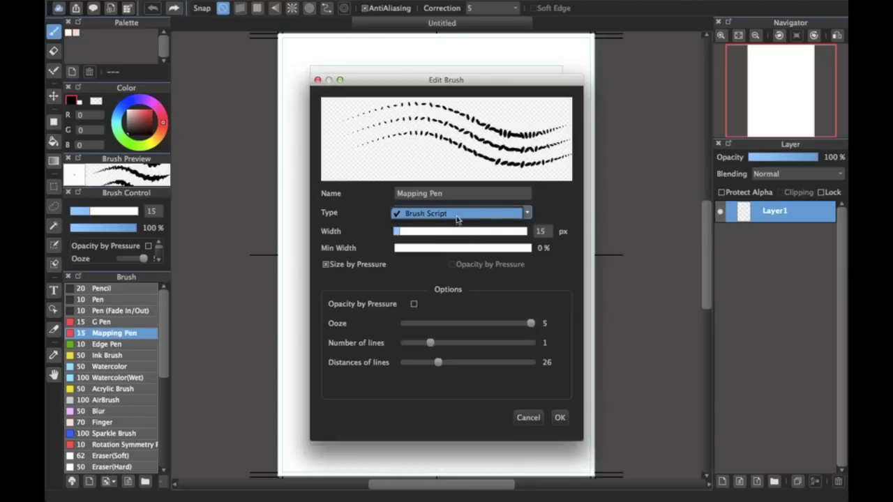
left_click(537, 206)
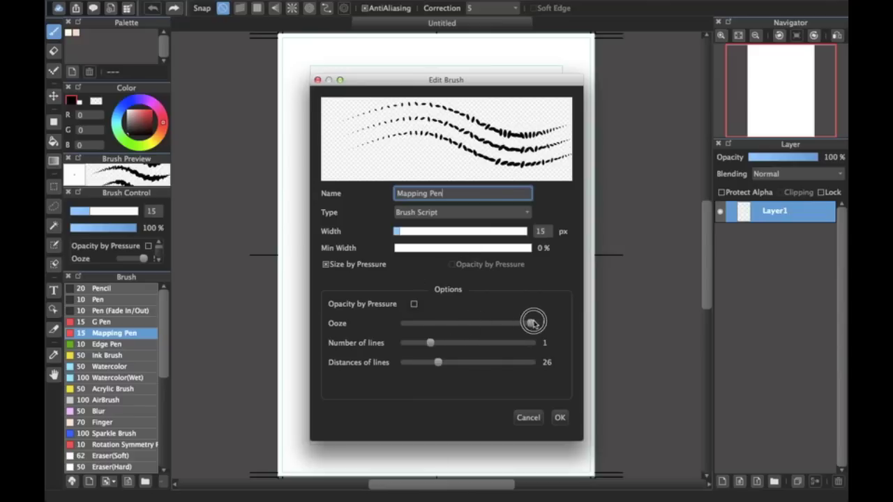
mouse_move(443, 344)
left_mouse_down()
mouse_move(432, 341)
mouse_move(463, 347)
mouse_move(455, 351)
left_mouse_up()
left_click_drag(462, 347, 480, 343)
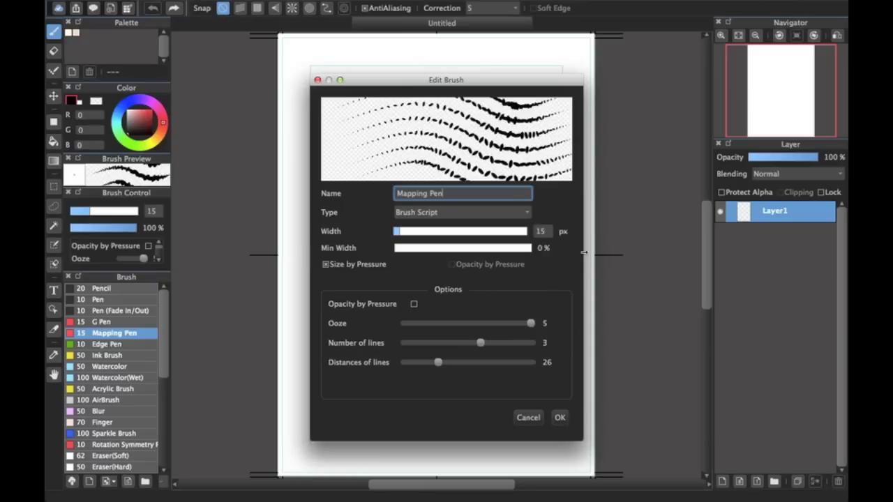
left_click(558, 418)
mouse_move(362, 283)
left_mouse_down()
mouse_move(377, 242)
mouse_move(436, 272)
mouse_move(474, 252)
mouse_move(491, 274)
mouse_move(553, 264)
left_mouse_up()
key("super+z")
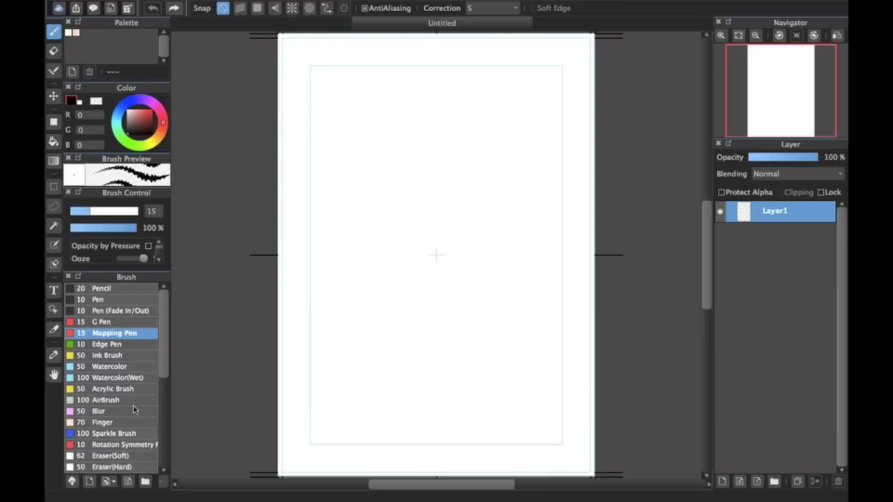
Paint rain streaks down the canvas with the rain brush at maximum size
left_click_drag(166, 359, 166, 407)
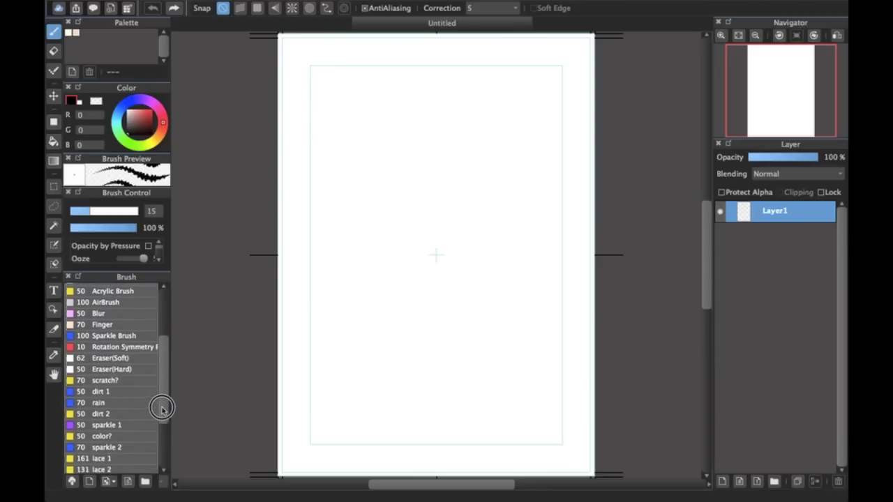
left_click(128, 389)
left_click(113, 404)
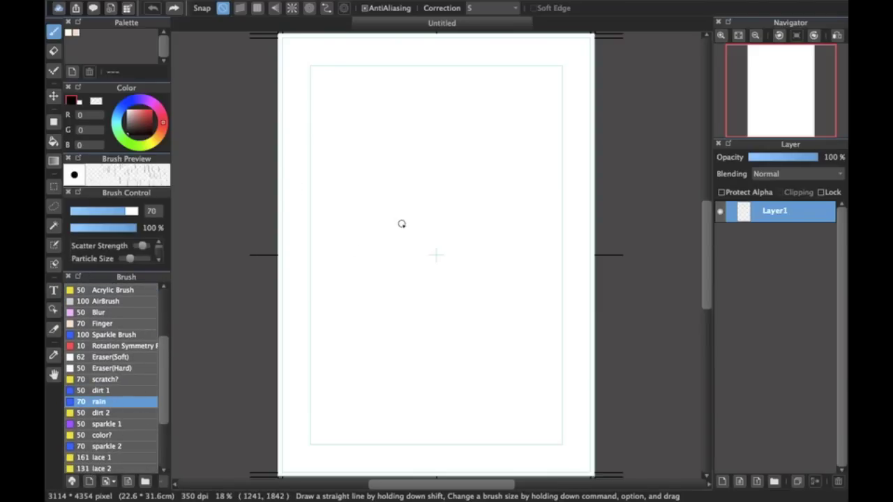
left_click_drag(114, 211, 209, 211)
mouse_move(444, 137)
left_mouse_down()
mouse_move(421, 160)
mouse_move(419, 276)
mouse_move(388, 298)
mouse_move(368, 285)
mouse_move(369, 382)
mouse_move(450, 216)
mouse_move(468, 244)
mouse_move(512, 204)
mouse_move(520, 370)
mouse_move(451, 315)
mouse_move(406, 395)
left_mouse_up()
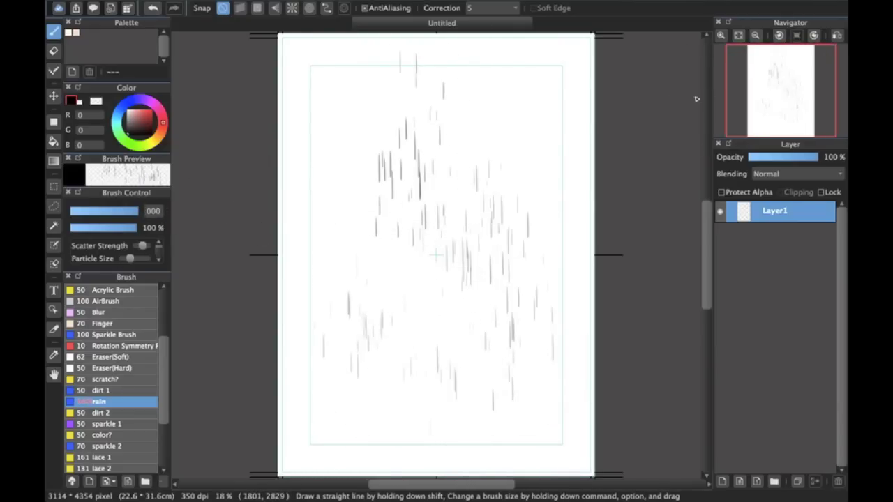
Reduce the rain brush size to 35 and clear the painted streaks from Layer1
left_click(97, 212)
left_click_drag(100, 212, 111, 212)
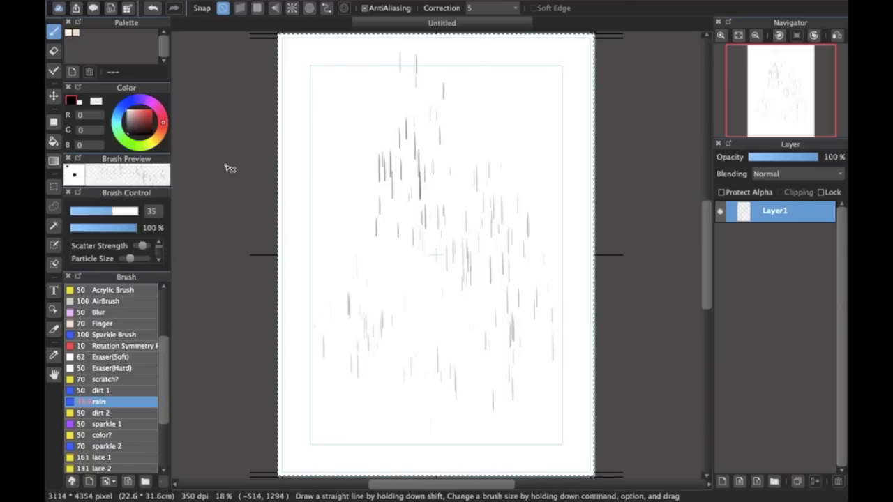
key("Delete")
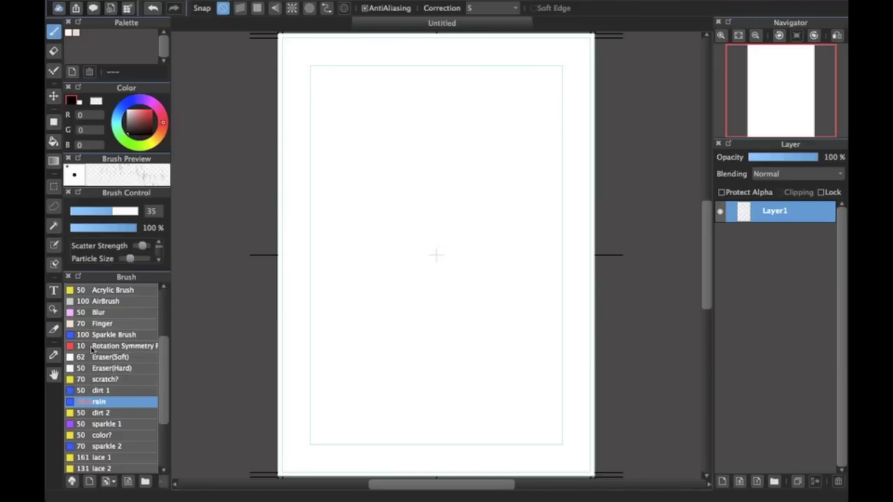
Add the maple leaf brush MB904021 紅葉 from the cloud materials to the brush list
scroll(166, 379, "down", 1)
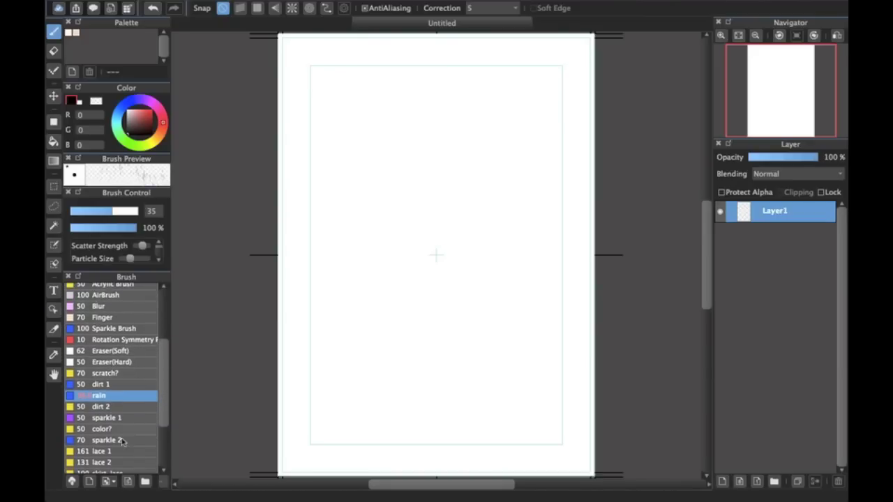
left_click(73, 480)
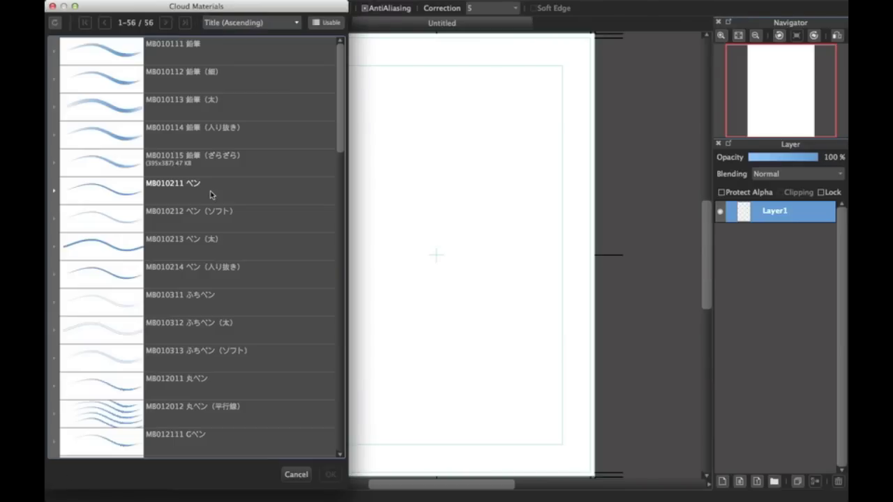
left_click_drag(339, 75, 335, 370)
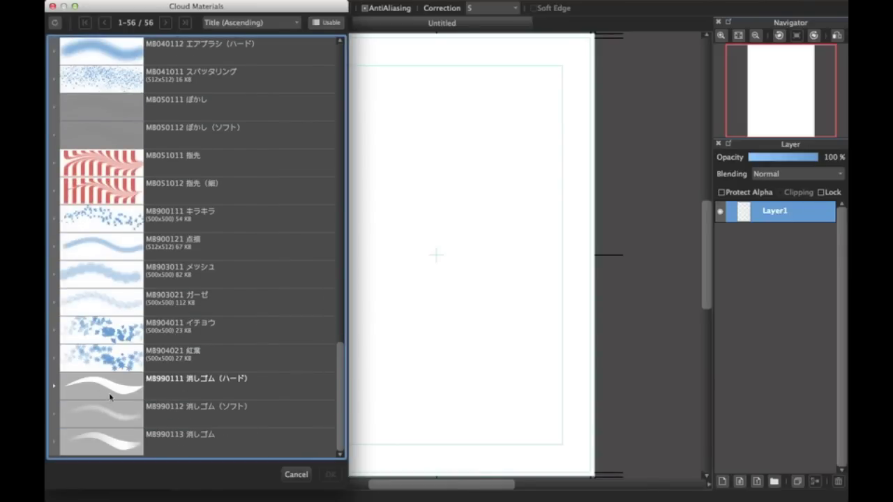
left_click(344, 357)
left_click(295, 368)
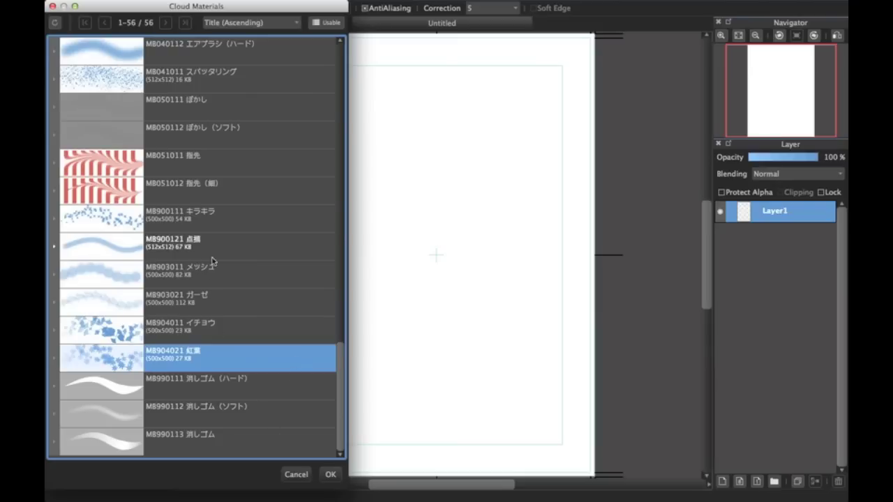
left_click(331, 475)
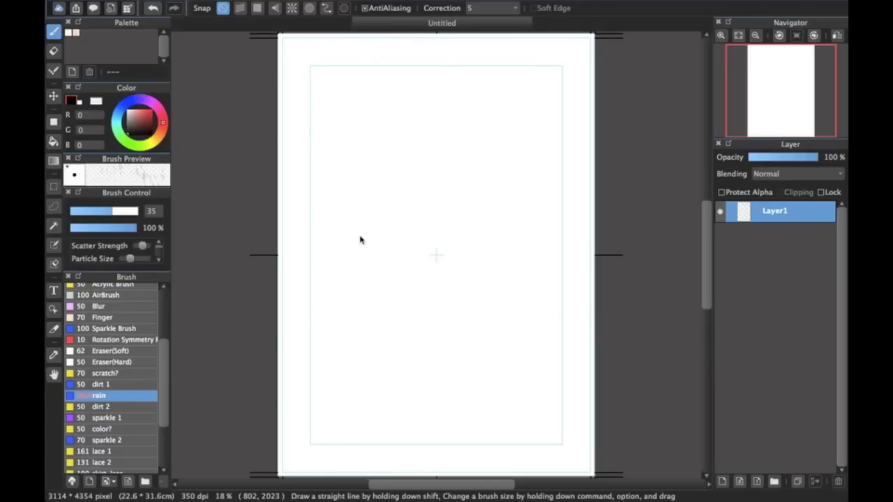
Open the settings of the 紅葉 brush at the end of the brush list and accept them as they are
left_click_drag(165, 389, 166, 480)
left_click(126, 480)
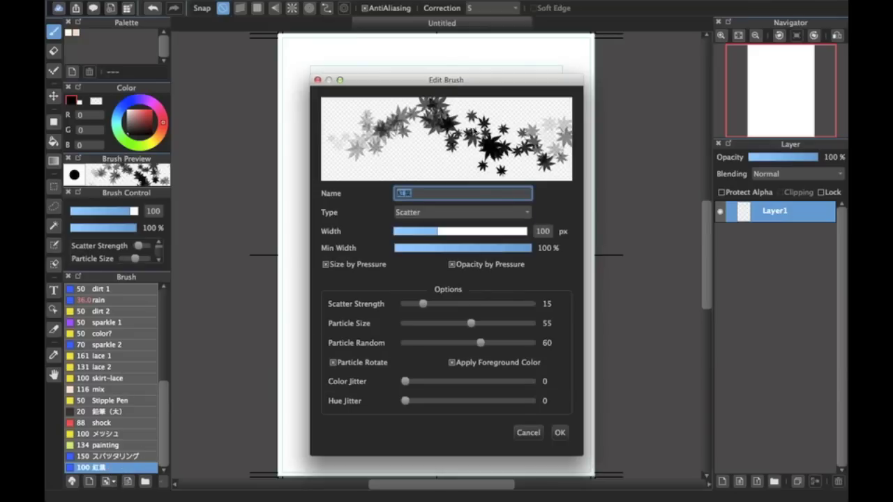
left_click(559, 433)
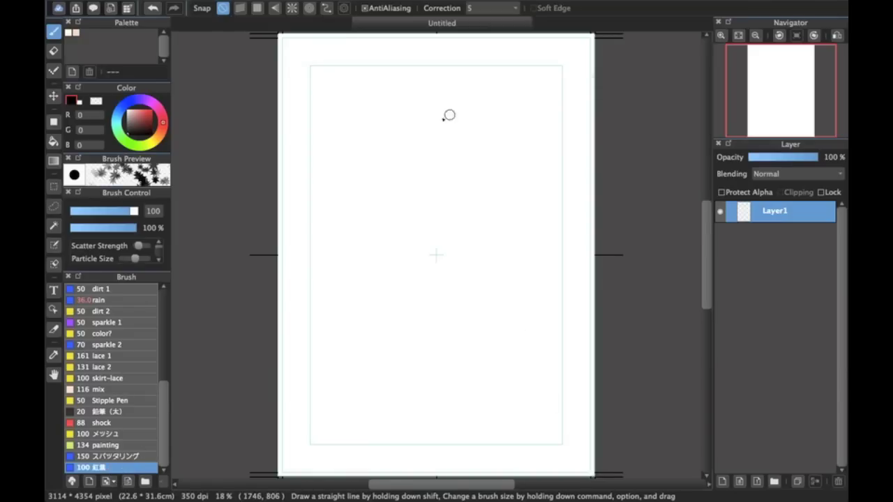
Try out the 紅葉 brush, raising its size to the maximum, and clear the painted leaves from Layer1
mouse_move(381, 237)
left_mouse_down()
mouse_move(431, 171)
mouse_move(437, 223)
mouse_move(512, 214)
left_mouse_up()
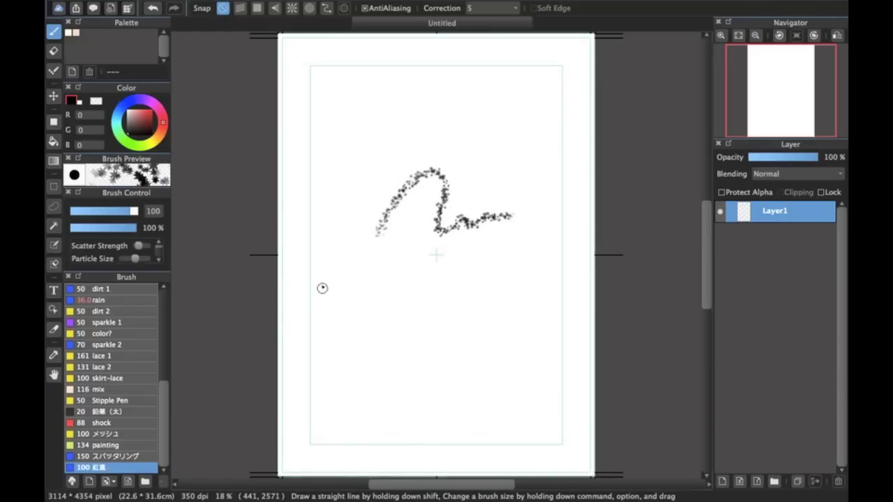
key("ctrl+z")
left_click_drag(134, 211, 199, 218)
left_click_drag(377, 193, 481, 183)
mouse_move(441, 276)
left_mouse_down()
mouse_move(409, 249)
mouse_move(370, 246)
mouse_move(333, 271)
mouse_move(415, 329)
mouse_move(449, 279)
left_mouse_up()
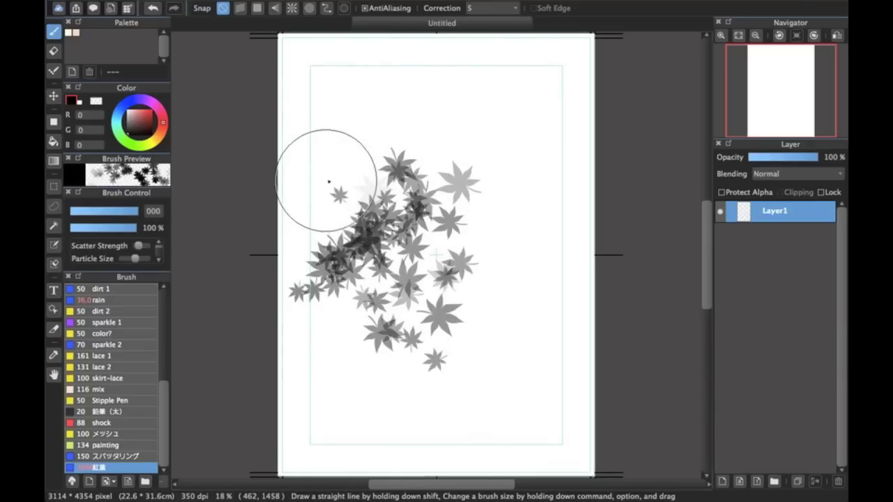
key("Delete")
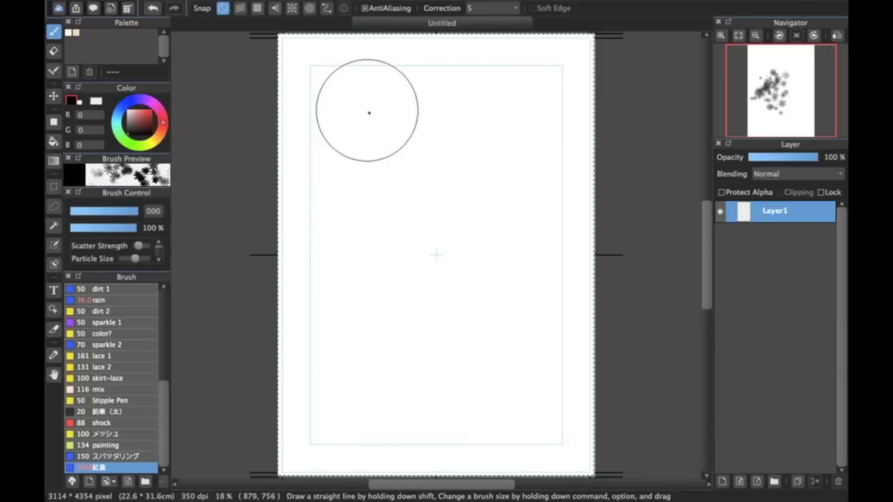
Switch to the web browser, search Google for "brush for medibang" and open the Free Leaf Brushes for FireAlpaca page on DeviantArt
left_click_drag(164, 397, 163, 371)
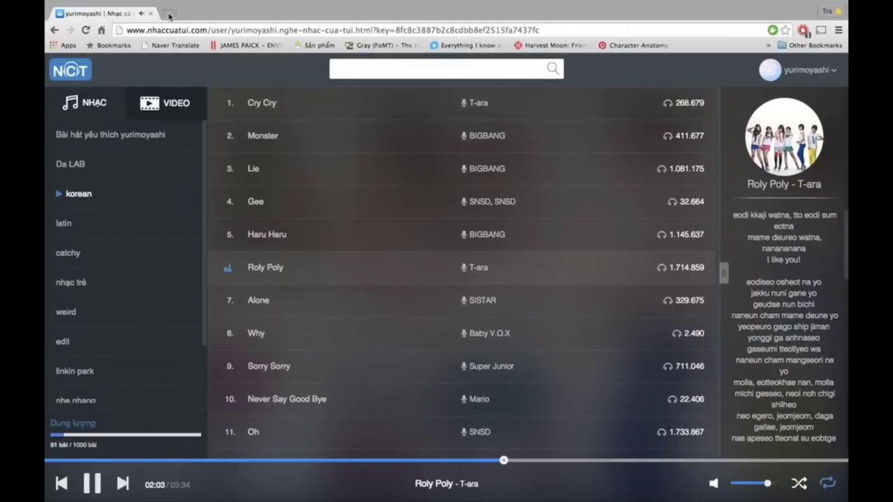
left_click(169, 14)
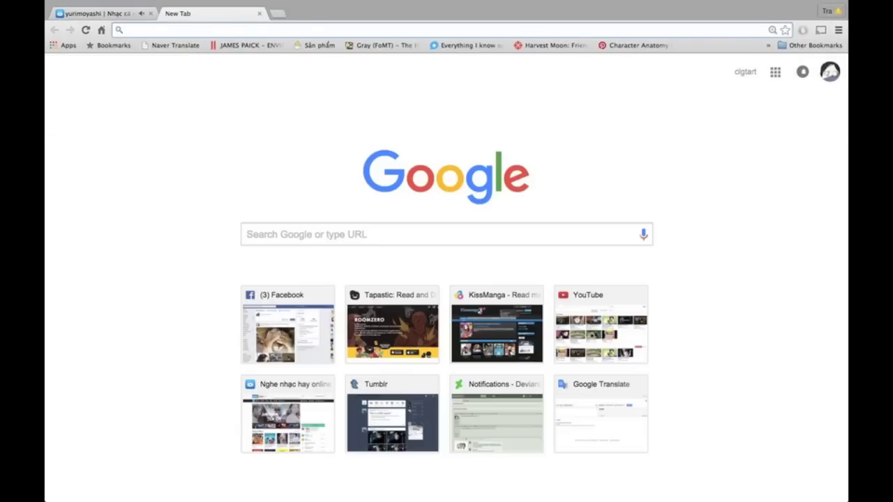
type("brush for med")
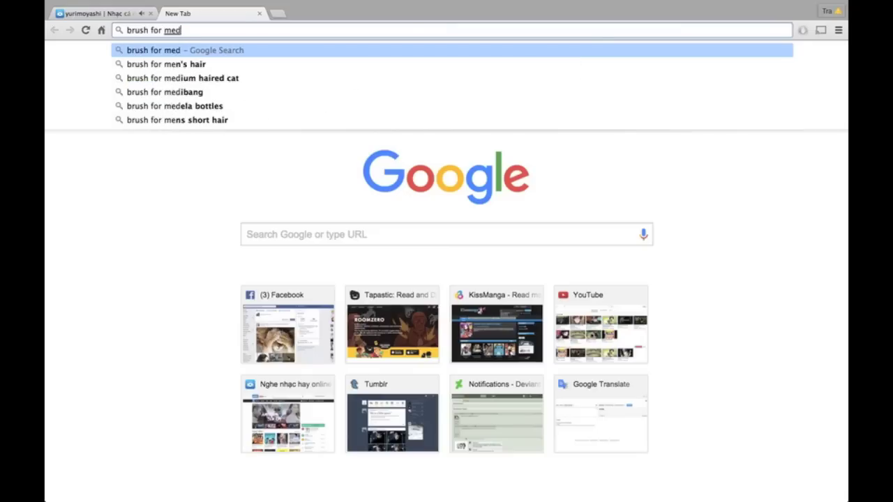
type("ibang")
key("Return")
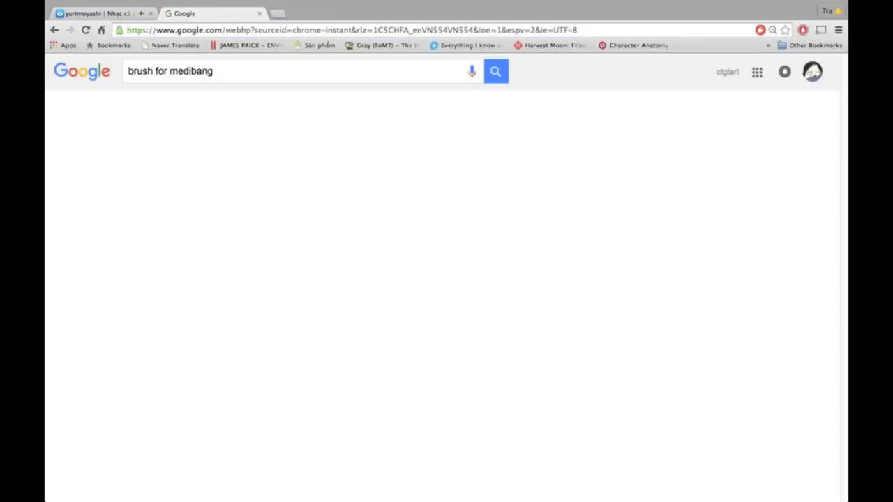
scroll(399, 191, "down", 2)
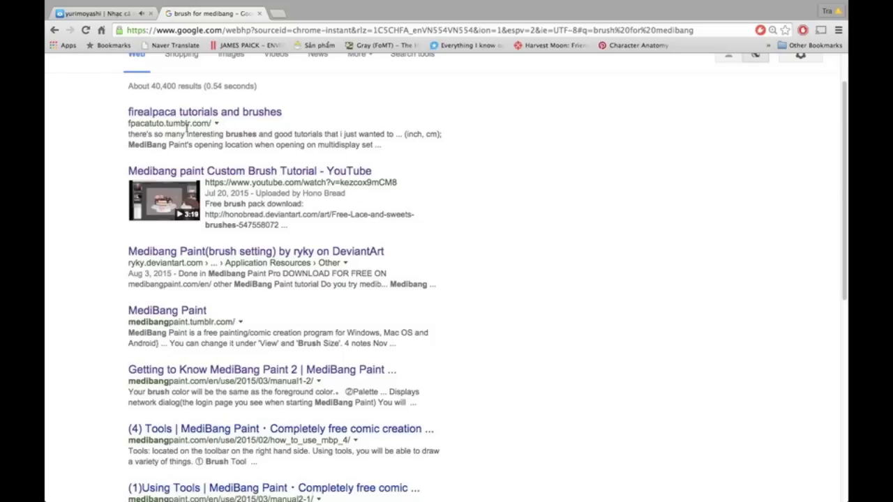
scroll(408, 207, "down", 1)
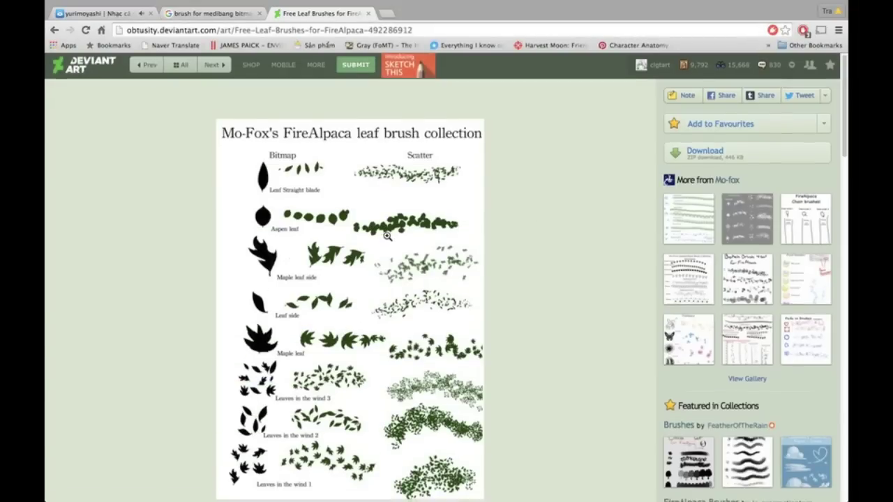
Examine the enlarged leaf brush previews and read the brush pack's description
scroll(343, 182, "down", 3)
left_click(342, 182)
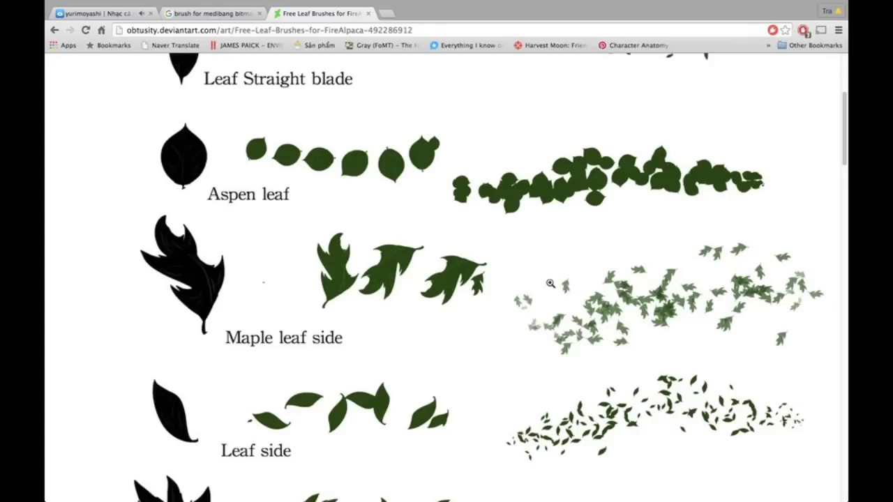
left_click(544, 280)
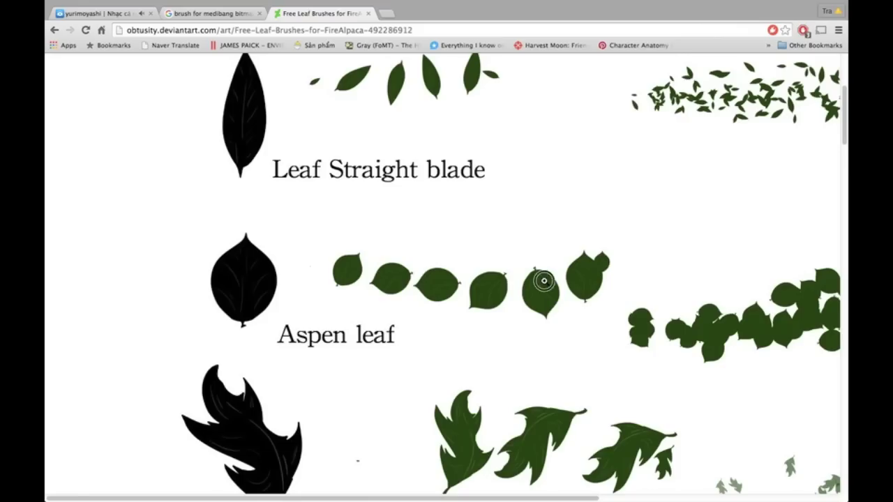
left_click(544, 280)
scroll(534, 272, "down", 3)
scroll(530, 261, "up", 1)
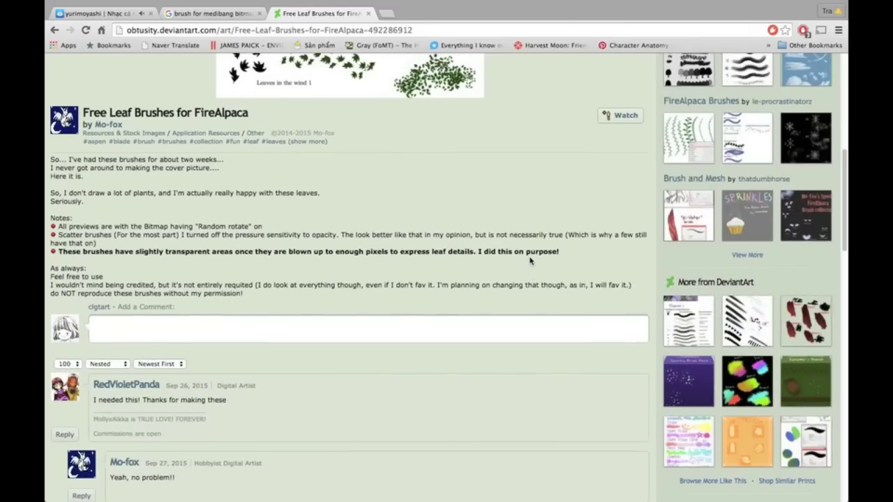
scroll(530, 259, "up", 10)
Download the leaf brush pack as a ZIP file and show the downloaded file in Finder
left_click(710, 160)
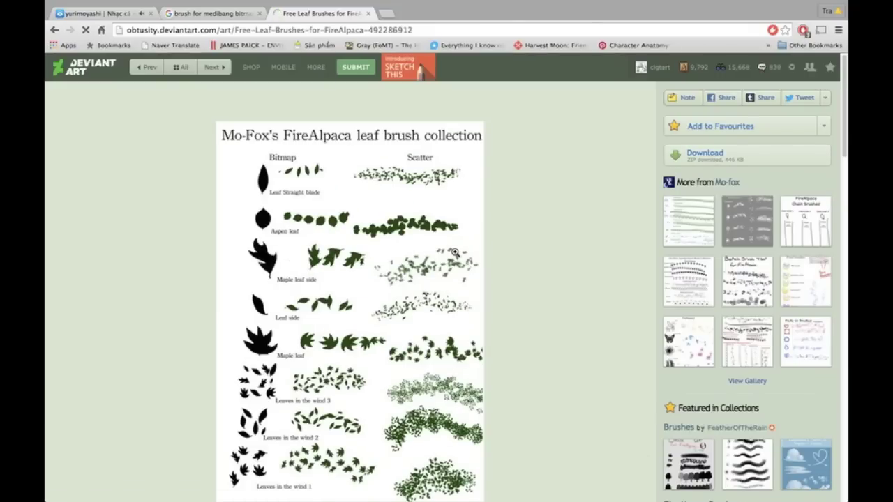
scroll(314, 244, "down", 5)
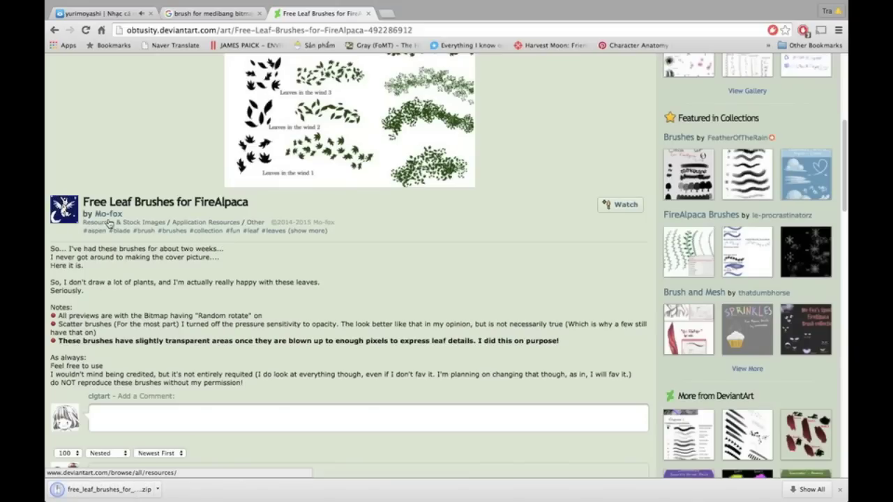
left_click(159, 489)
left_click(202, 472)
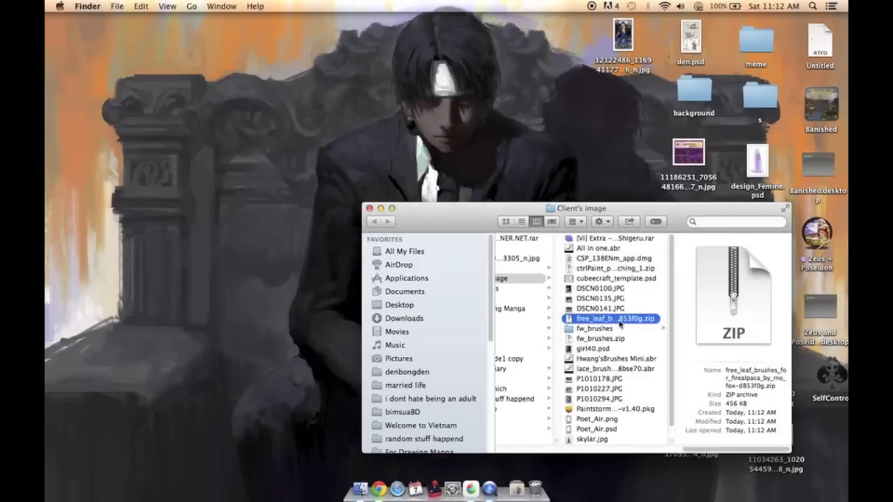
Extract the downloaded leaf brush ZIP and preview aspen leaf.png, leaf side.png and leaf.png from the leaf brushes folder
double_click(619, 322)
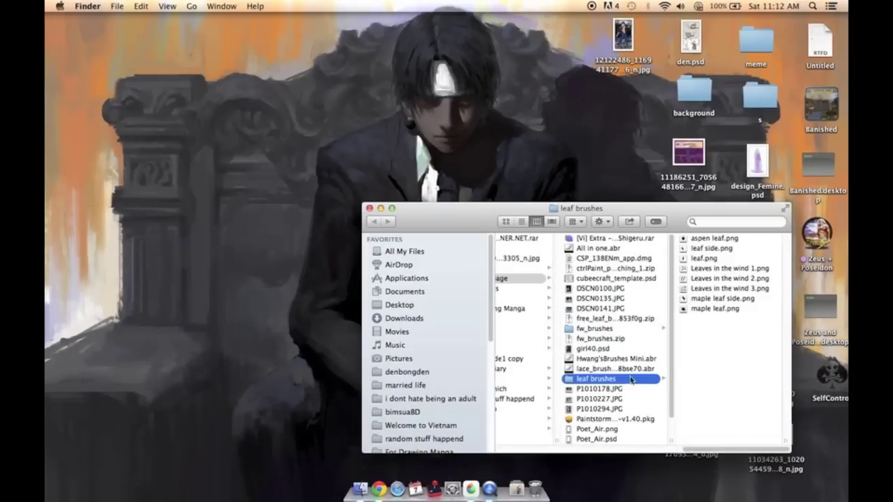
left_click(719, 239)
key("space")
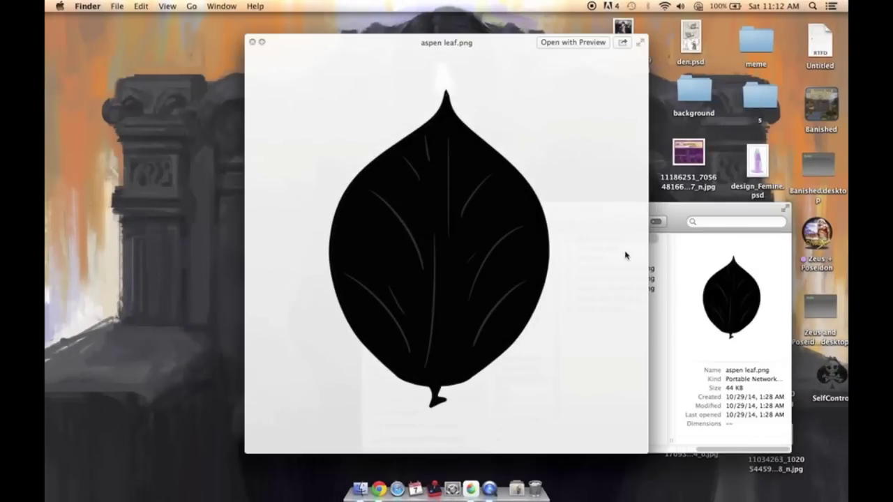
key("space")
left_click(616, 249)
key("space")
key("space")
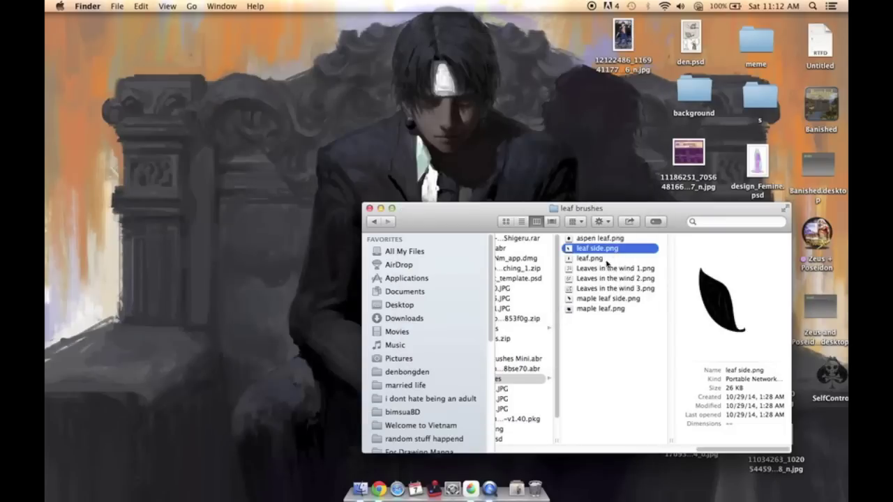
left_click(606, 260)
key("space")
key("space")
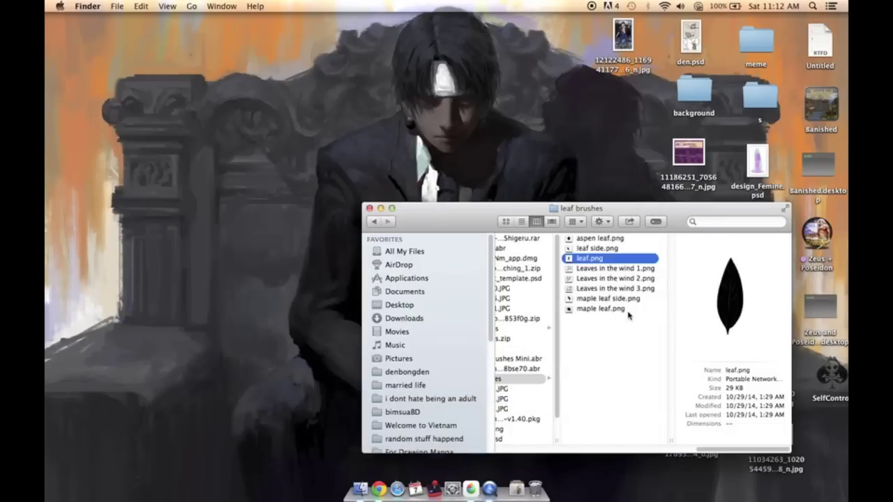
Switch to MediBang Paint and open aspen leaf.png from the leaf brushes folder inside Client's image
key("ctrl+Right")
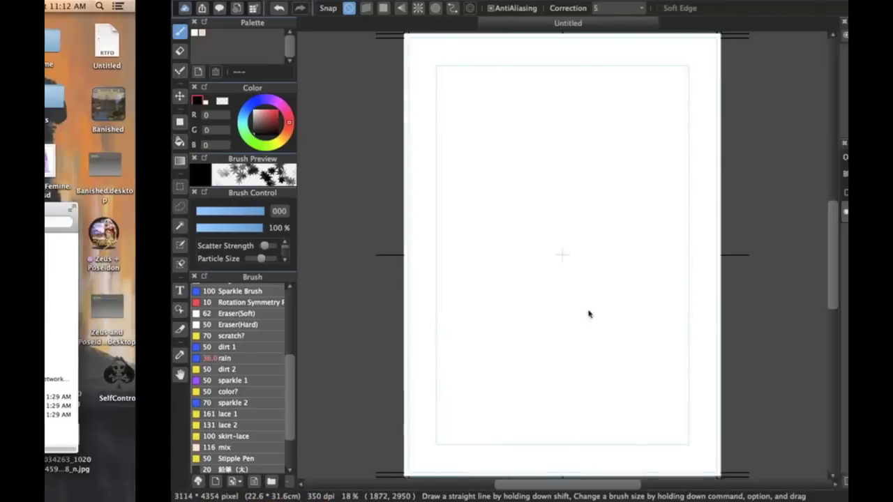
key("super+o")
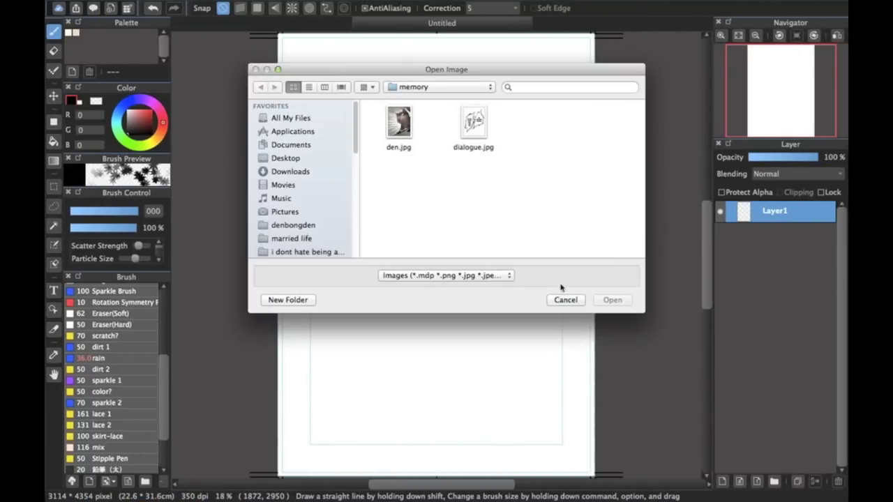
scroll(283, 187, "down", 5)
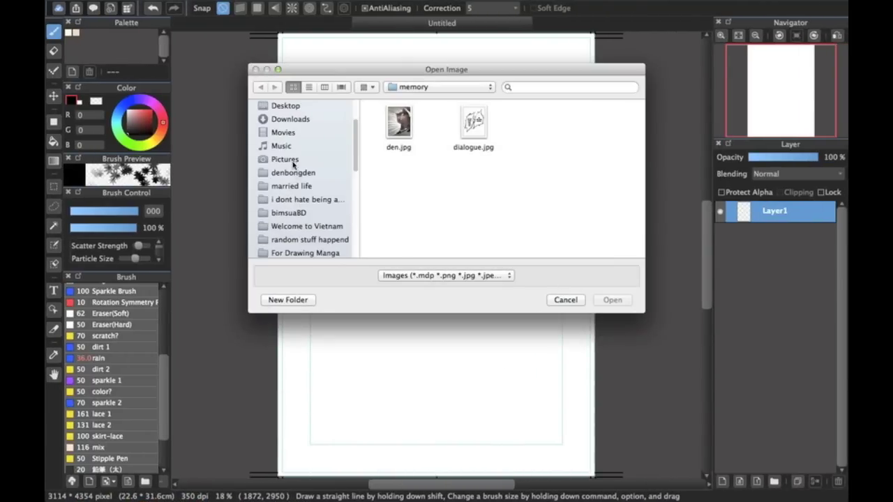
scroll(293, 163, "down", 10)
left_click(300, 185)
scroll(502, 160, "down", 5)
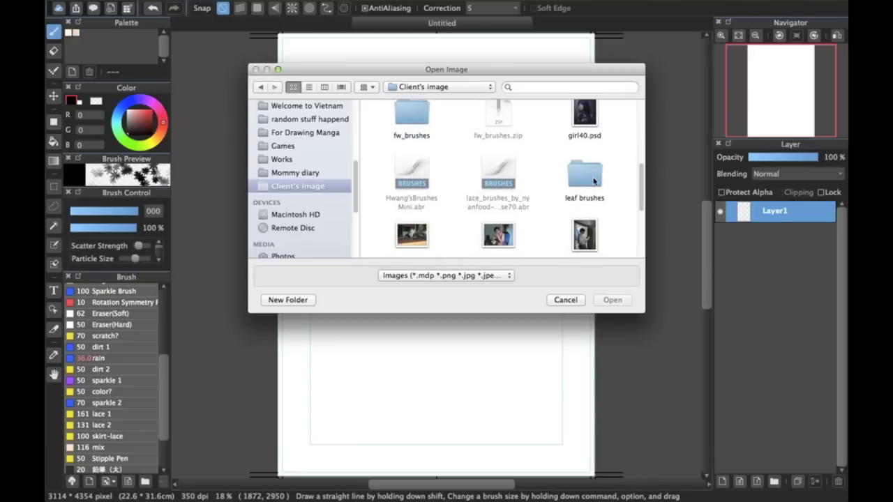
double_click(593, 181)
scroll(593, 181, "down", 3)
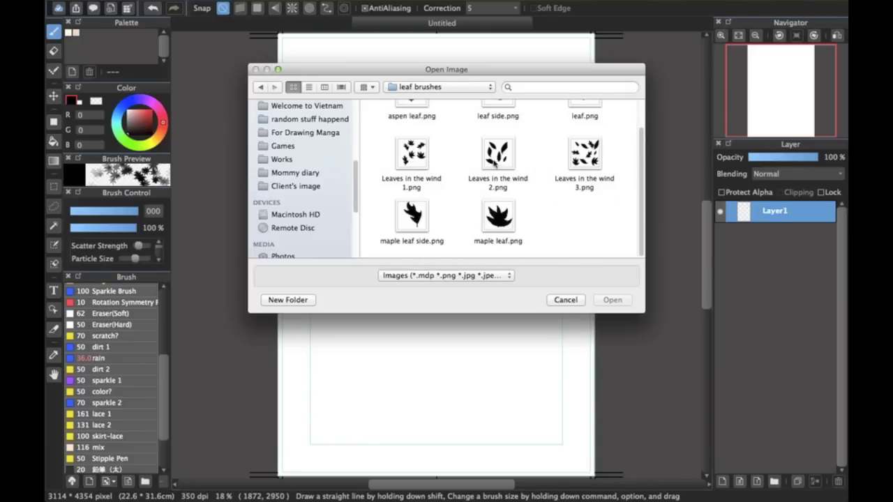
scroll(496, 157, "up", 3)
double_click(410, 122)
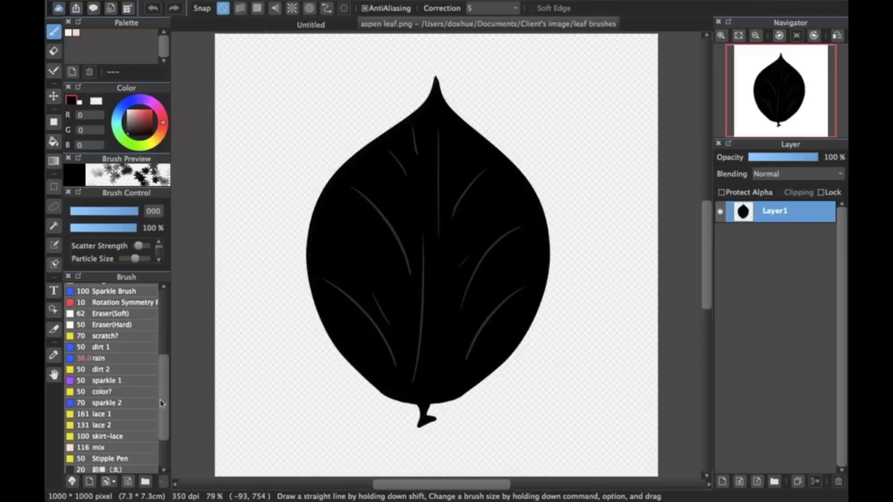
Add a bitmap brush from the aspen leaf canvas, accepting its oversized image, and set the brush type to Scatter Watercolor
left_click(111, 482)
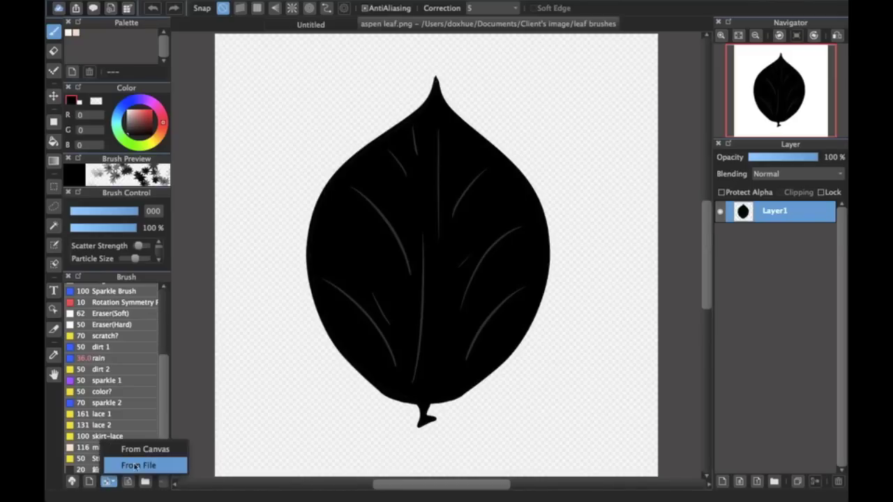
left_click(148, 449)
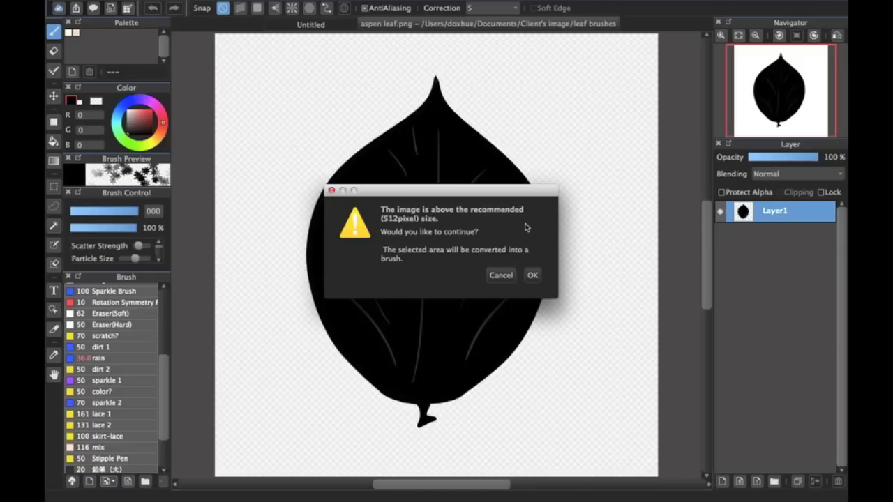
left_click(531, 276)
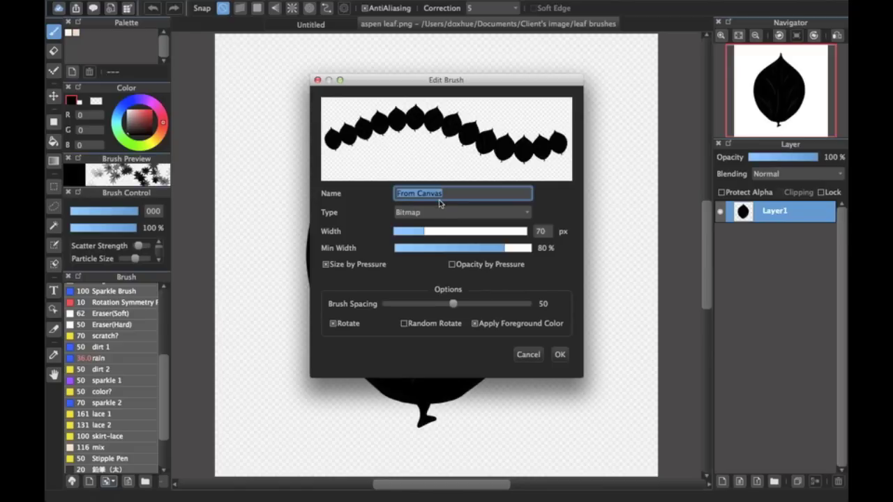
left_click(440, 212)
left_click(438, 225)
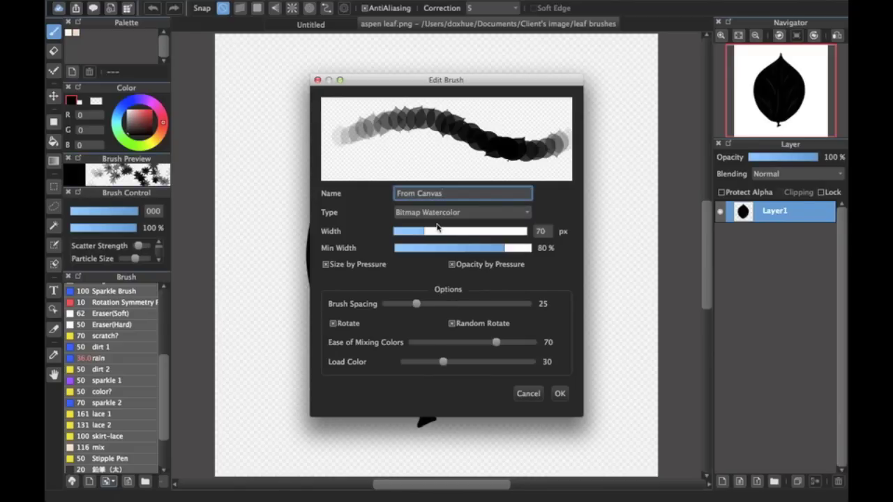
left_click(439, 212)
left_click(440, 222)
left_click(442, 212)
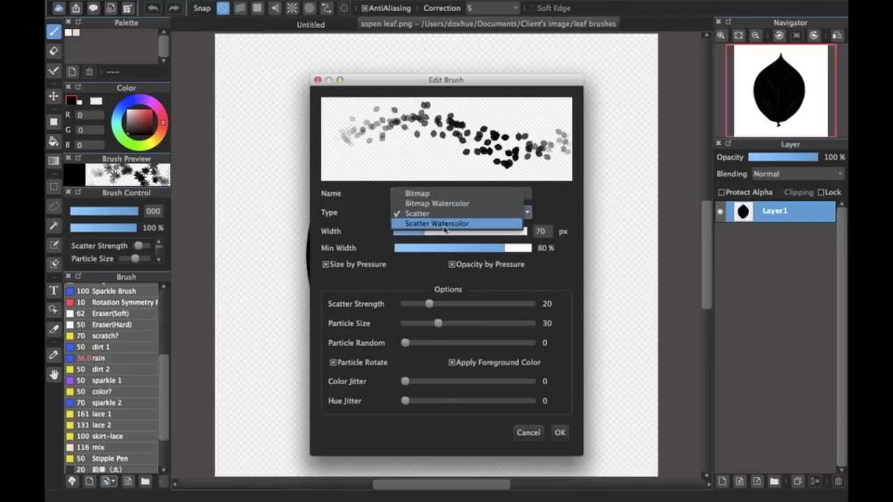
left_click(444, 223)
left_click(442, 213)
left_click(439, 212)
Set width 106 px, min width 17%, scatter strength 17, particle size 31, particle random 71 and ease of mixing colors 47, and save the brush
mouse_move(421, 231)
left_mouse_down()
mouse_move(470, 231)
mouse_move(416, 247)
mouse_move(450, 231)
mouse_move(441, 231)
left_mouse_up()
mouse_move(439, 303)
left_mouse_down()
mouse_move(424, 304)
mouse_move(420, 321)
mouse_move(440, 323)
left_mouse_up()
left_click_drag(430, 343, 497, 341)
left_click_drag(433, 378, 468, 381)
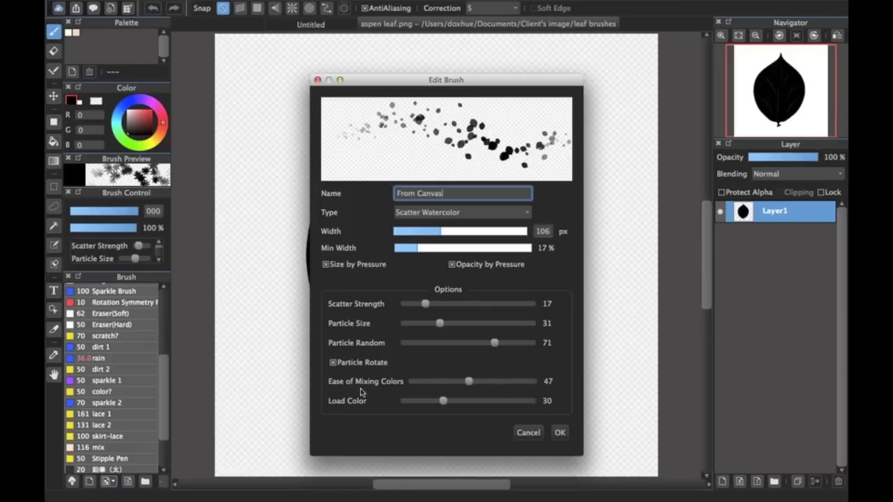
left_click(560, 433)
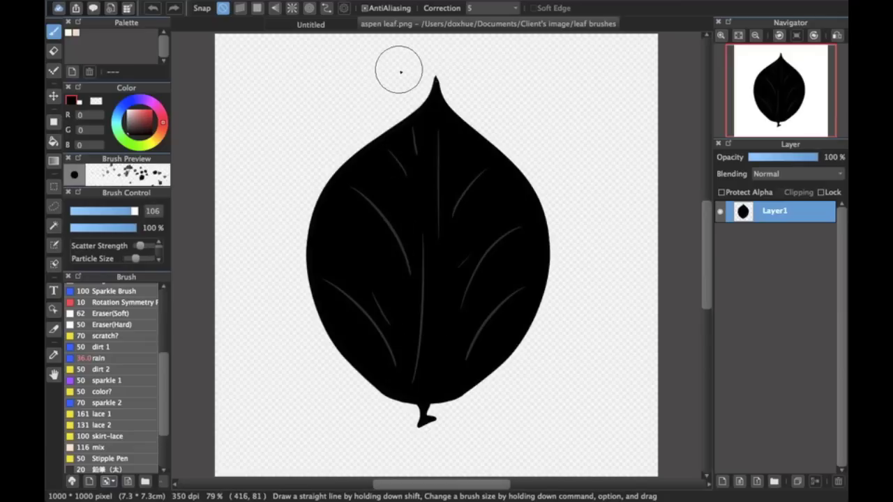
Return to the Untitled canvas, choose a muted red (182, 67, 67), and paint a test stroke with the new brush and undo it
left_click(317, 25)
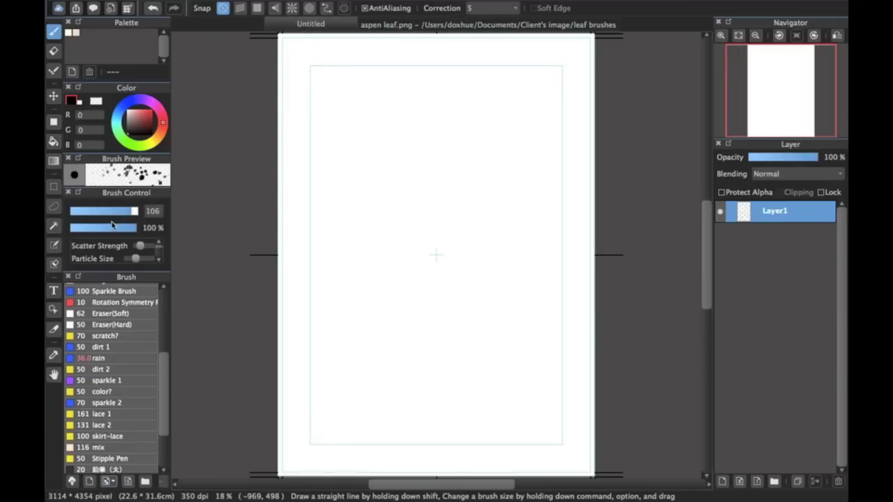
left_click(143, 116)
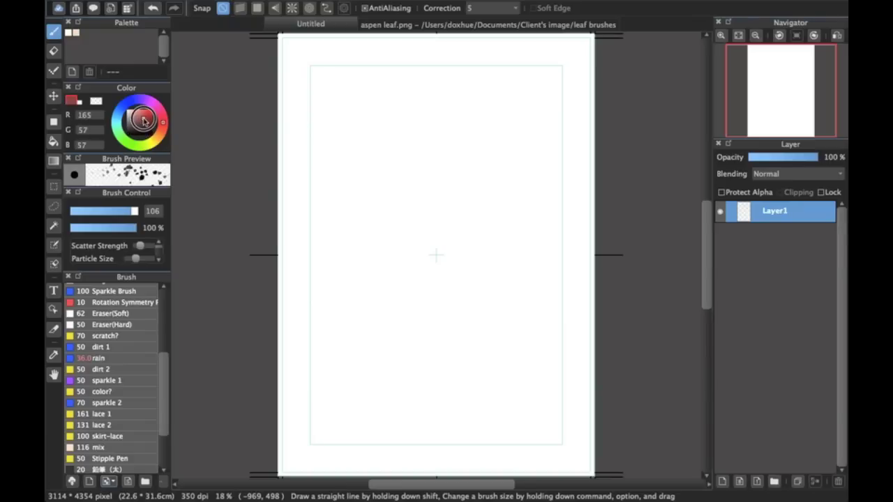
mouse_move(355, 182)
left_mouse_down()
mouse_move(419, 221)
mouse_move(400, 261)
mouse_move(507, 250)
mouse_move(500, 302)
mouse_move(524, 357)
mouse_move(505, 376)
left_mouse_up()
key("super+z")
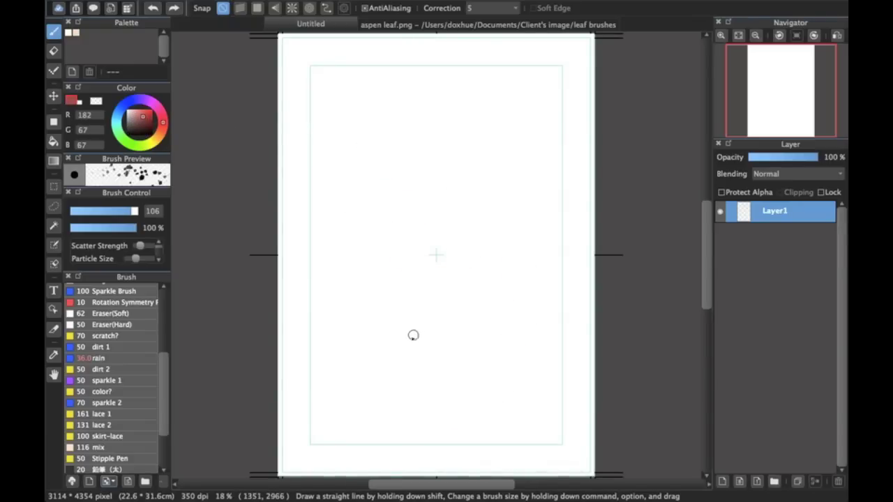
Rename the From Canvas brush as leaf and paint a curving trail of red leaves with it at size 1000
scroll(138, 423, "down", 5)
double_click(113, 471)
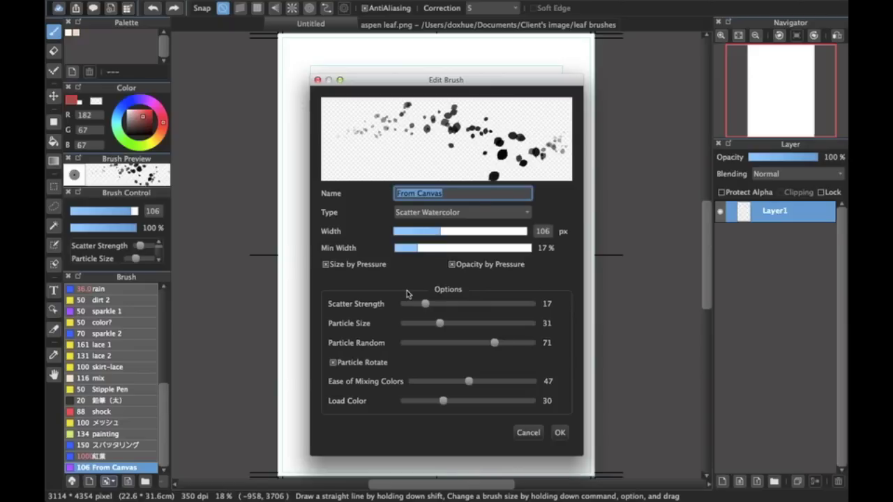
type("leaf")
key("Return")
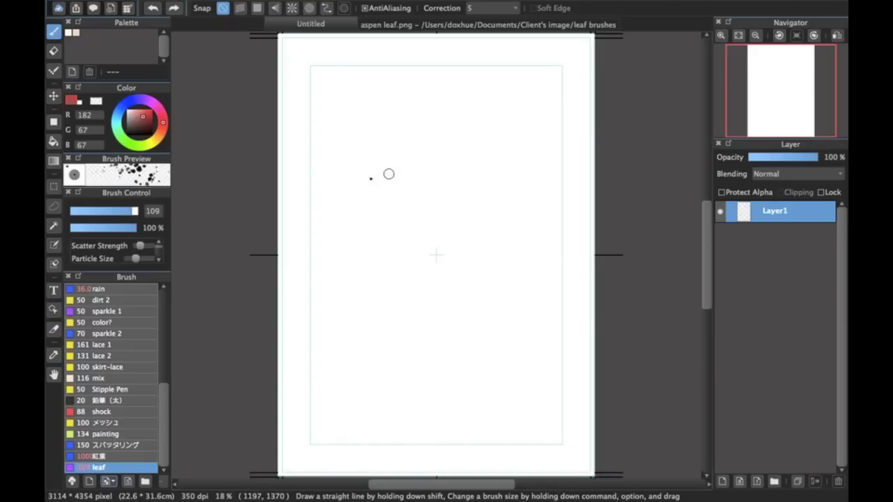
left_click_drag(108, 210, 139, 211)
mouse_move(412, 199)
left_mouse_down()
mouse_move(415, 144)
mouse_move(464, 177)
mouse_move(454, 207)
mouse_move(495, 251)
mouse_move(476, 341)
mouse_move(408, 337)
mouse_move(345, 354)
mouse_move(377, 392)
left_mouse_up()
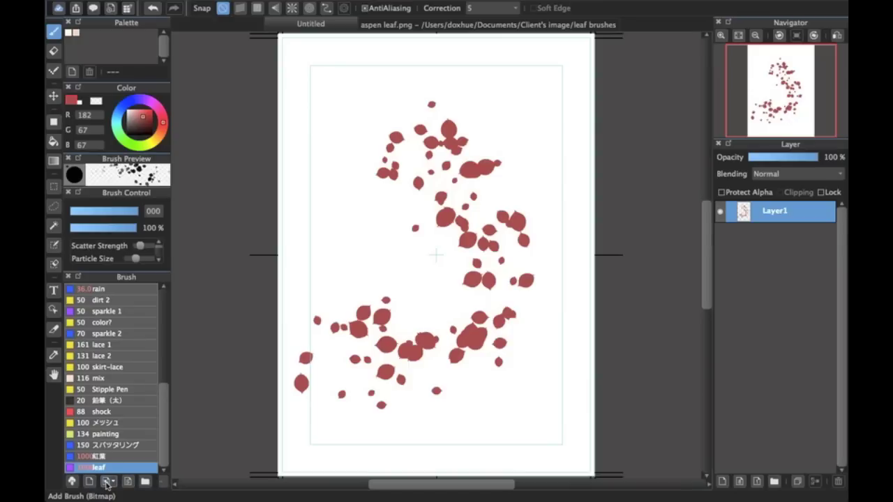
Add a bitmap brush from the file Leaves in the wind 2.png in the leaf brushes folder
left_click(108, 483)
left_click(140, 465)
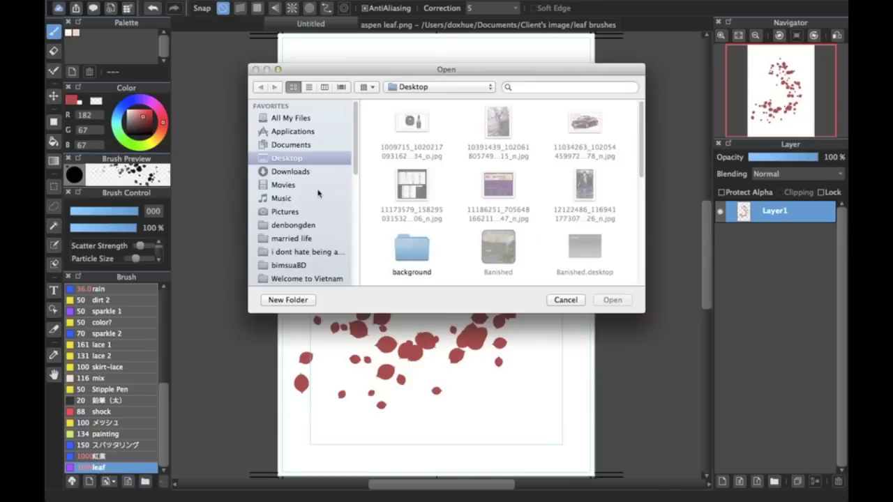
scroll(317, 193, "down", 5)
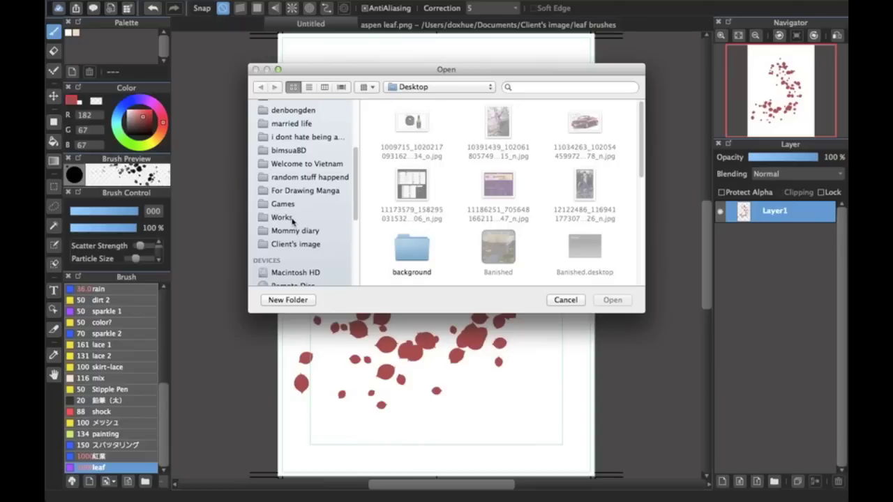
left_click(297, 244)
scroll(537, 159, "down", 5)
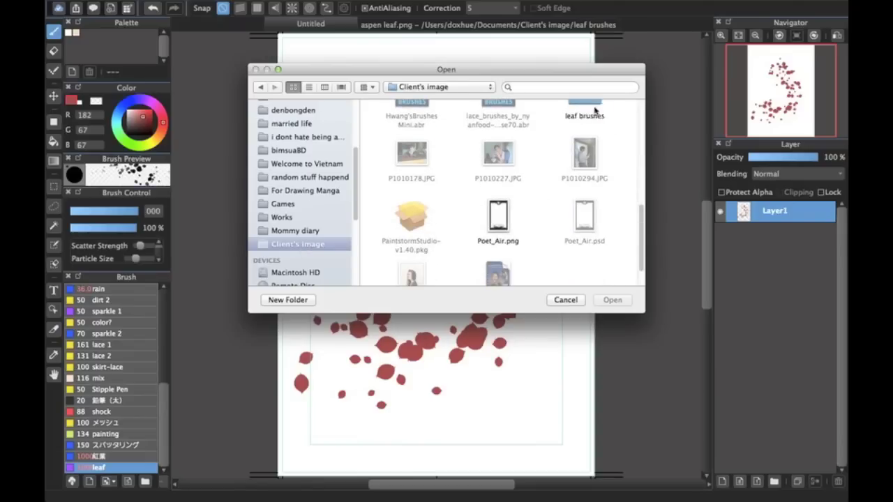
double_click(594, 106)
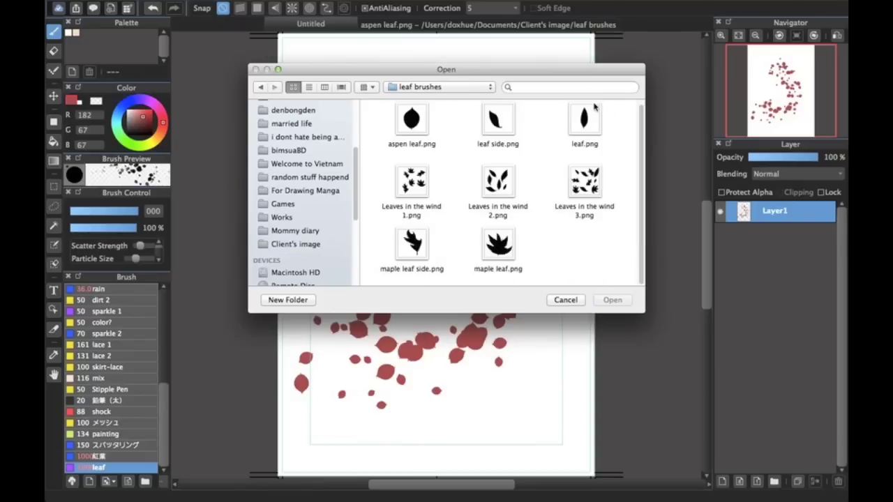
double_click(498, 192)
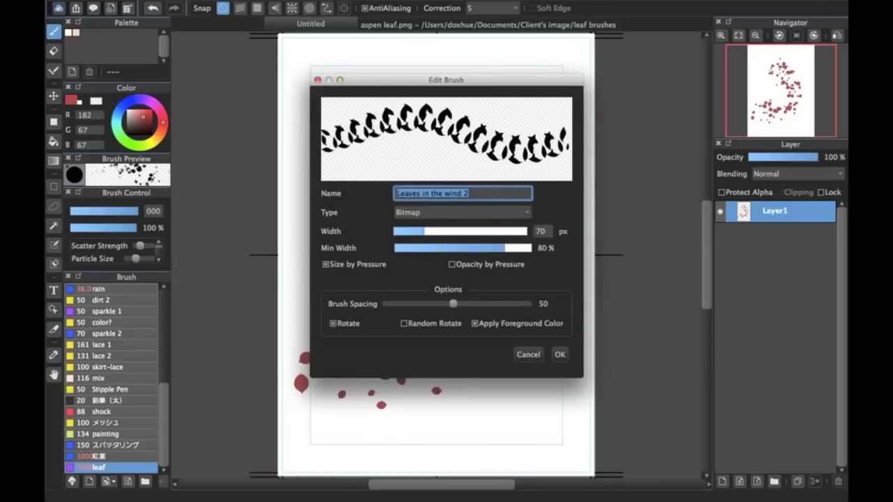
Make the brush Scatter Watercolor with width 125 px, min width 47% and particle random 86, adjust particle size and scatter strength, and save it
left_click_drag(458, 249, 490, 249)
left_click(460, 212)
left_click(432, 245)
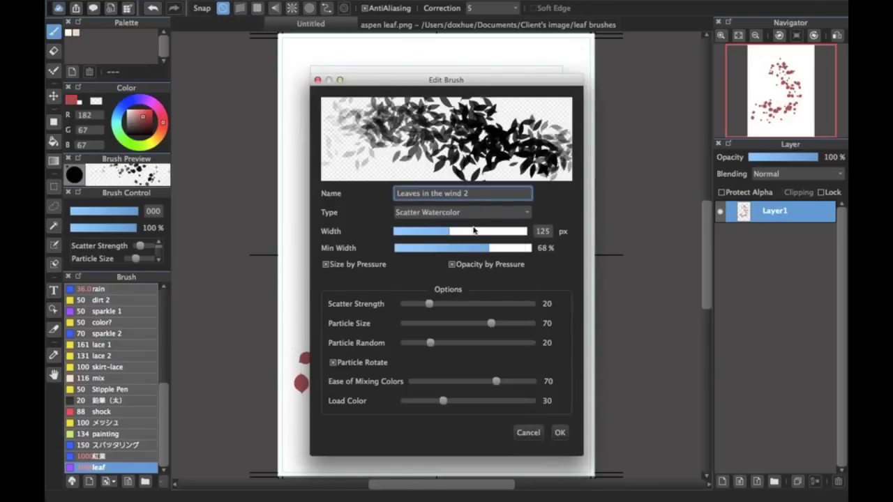
left_click(458, 250)
left_click_drag(430, 343, 514, 343)
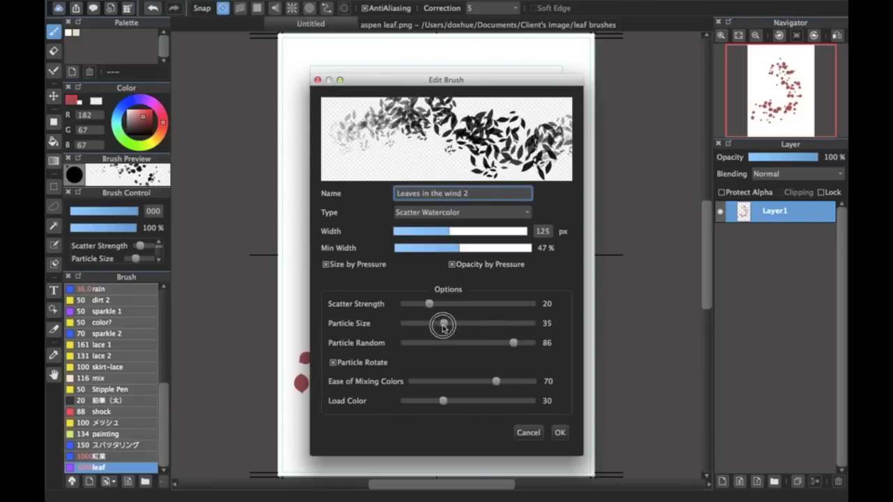
left_click(452, 322)
left_click(449, 322)
left_click_drag(497, 304, 434, 308)
left_click(562, 430)
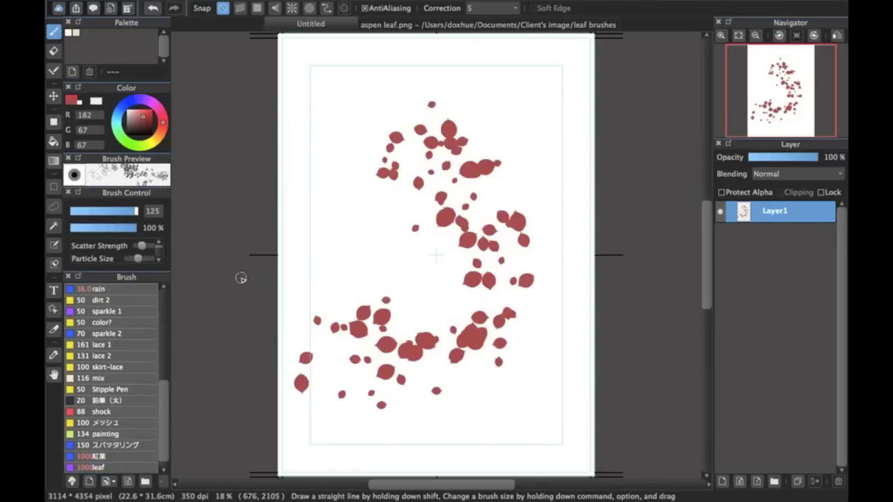
Raise the Leaves in the wind 2 brush size to the maximum and paint leaf clusters across the red leaves on Layer1
left_click_drag(126, 215, 210, 202)
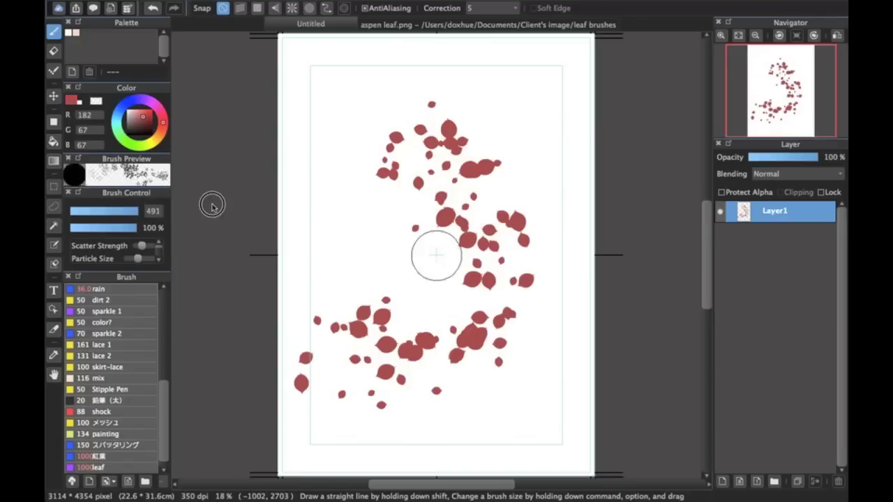
mouse_move(343, 215)
left_mouse_down()
mouse_move(404, 165)
mouse_move(448, 333)
mouse_move(522, 402)
mouse_move(637, 360)
left_mouse_up()
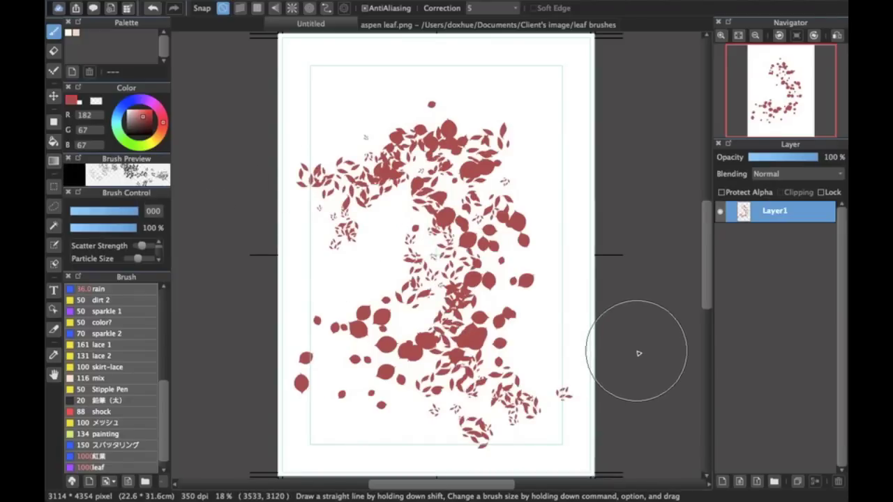